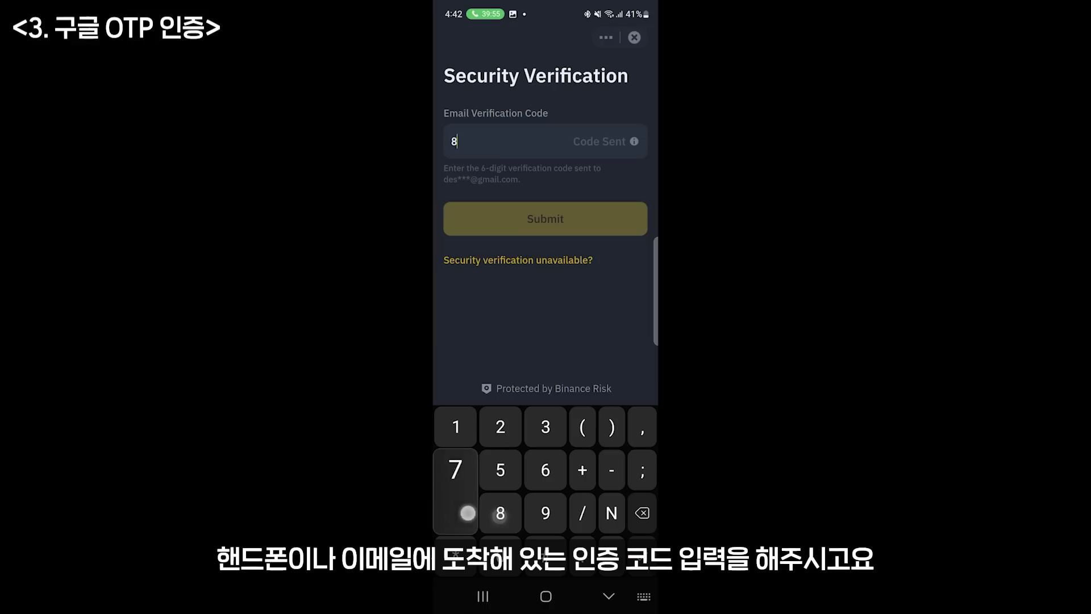
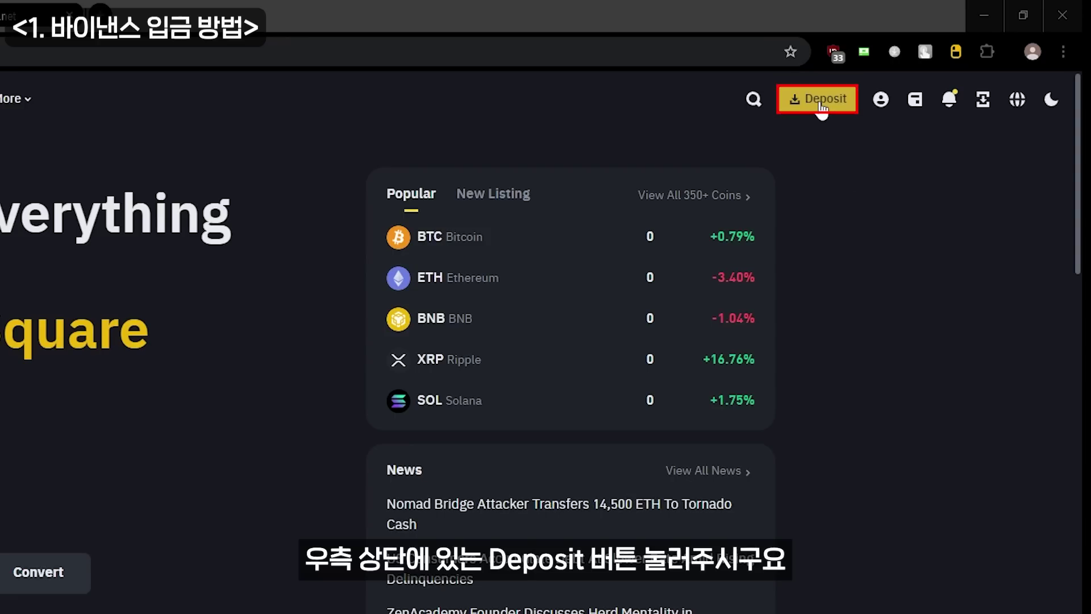
- Open Binance's crypto deposit page and select USDT as the coin
click(821, 102)
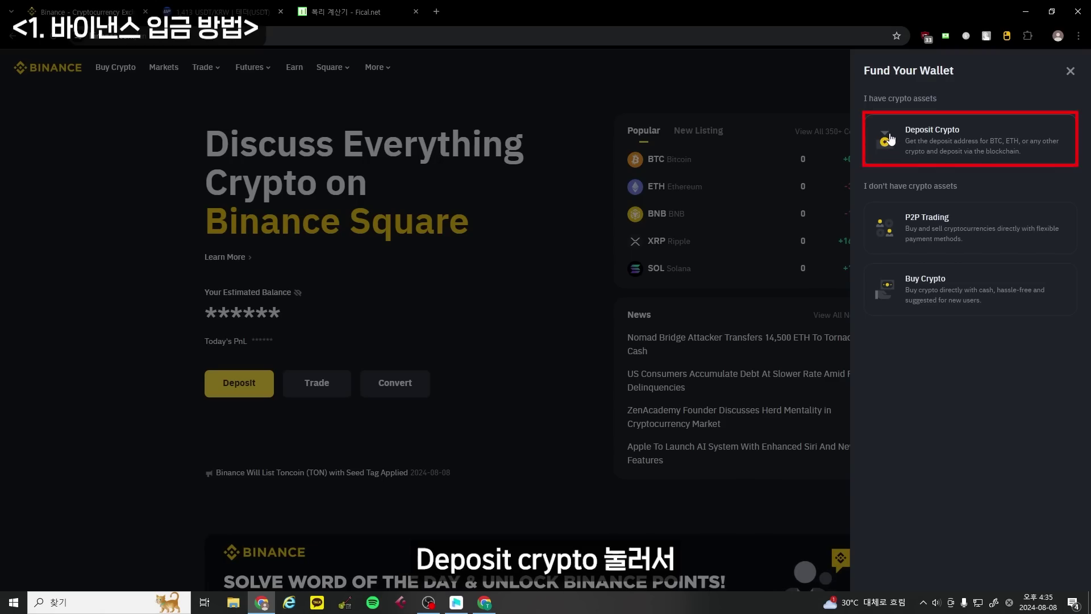
click(890, 140)
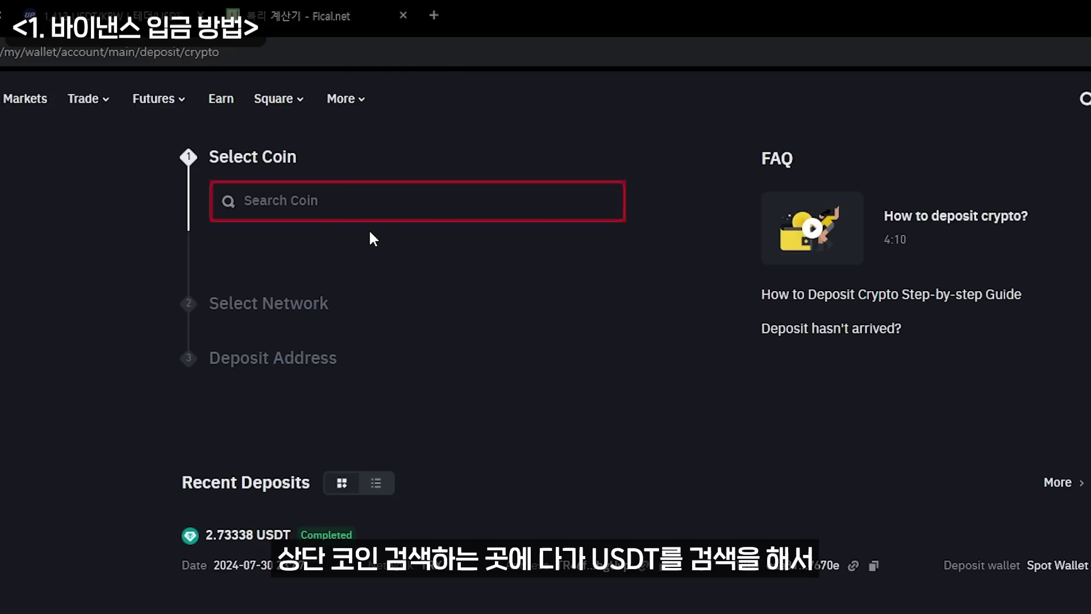
click(394, 141)
text(usdt)
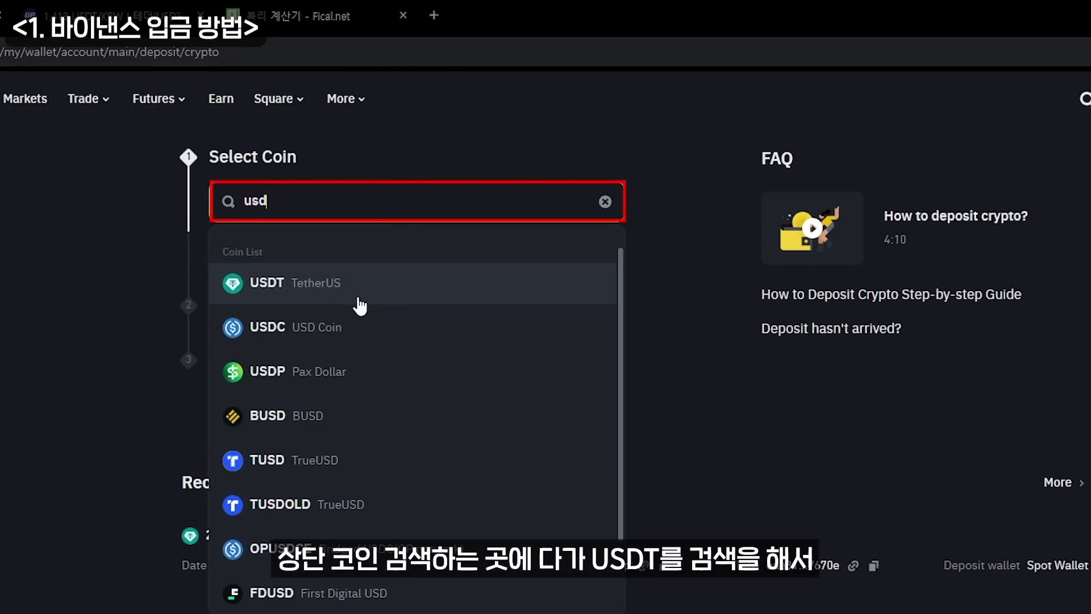
right_click(350, 291)
click(359, 214)
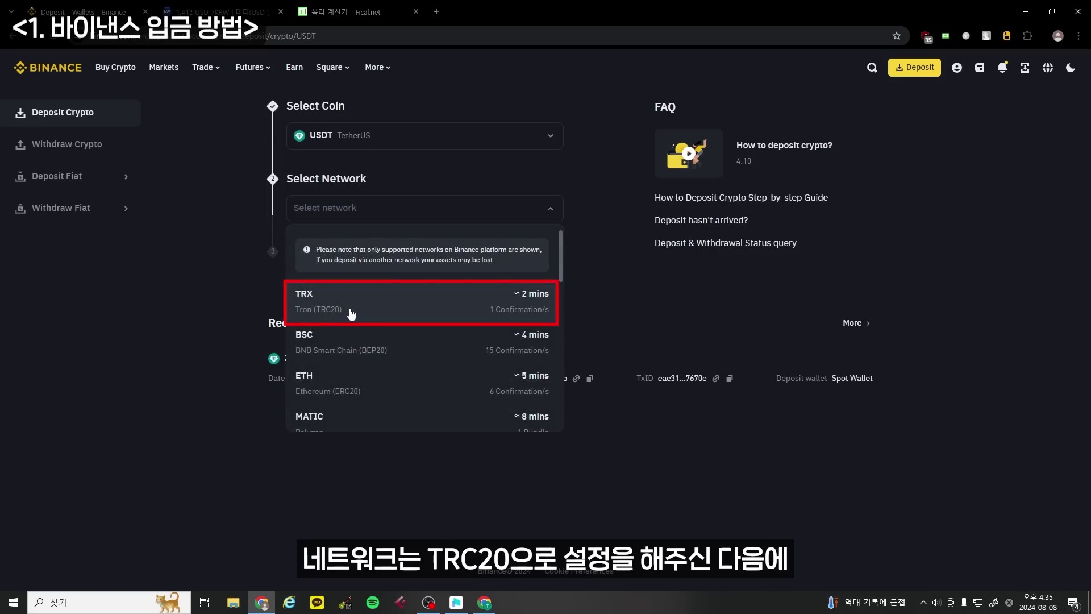
- Choose the Tron (TRC20) network and copy the USDT deposit address
click(351, 311)
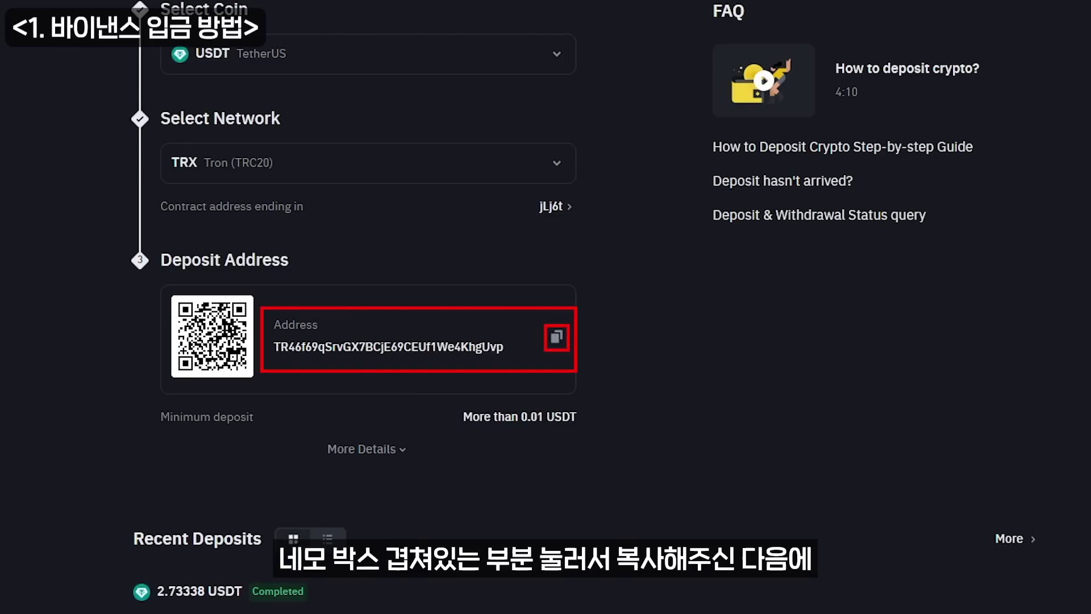
click(556, 337)
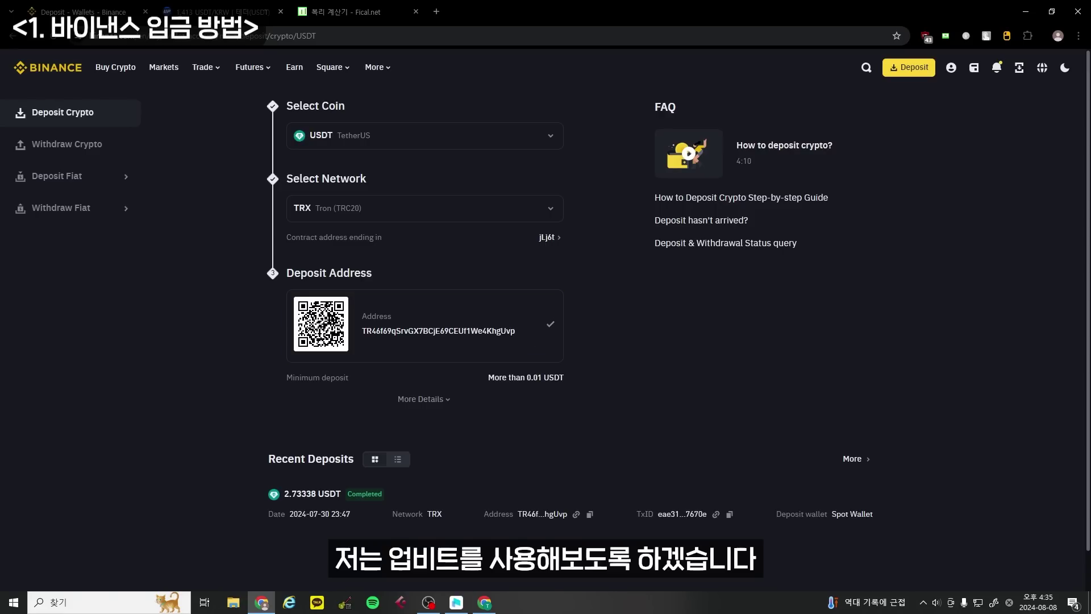
click(219, 12)
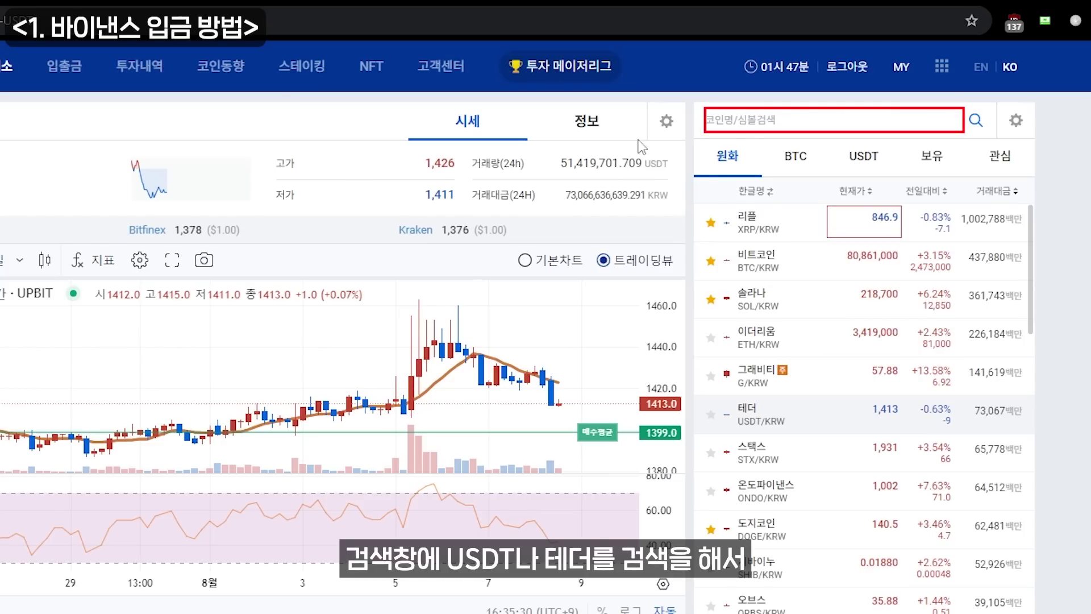
- Open the Tether (USDT) wallet on Upbit's deposits and withdrawals page
click(762, 114)
text(usdt)
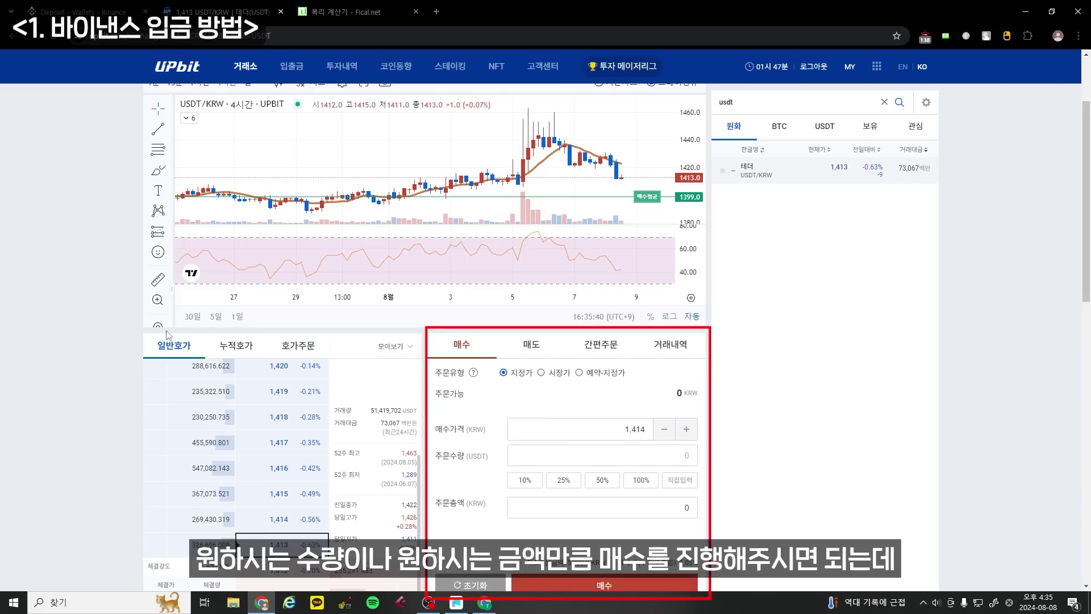
scroll(284, 199, down, 1)
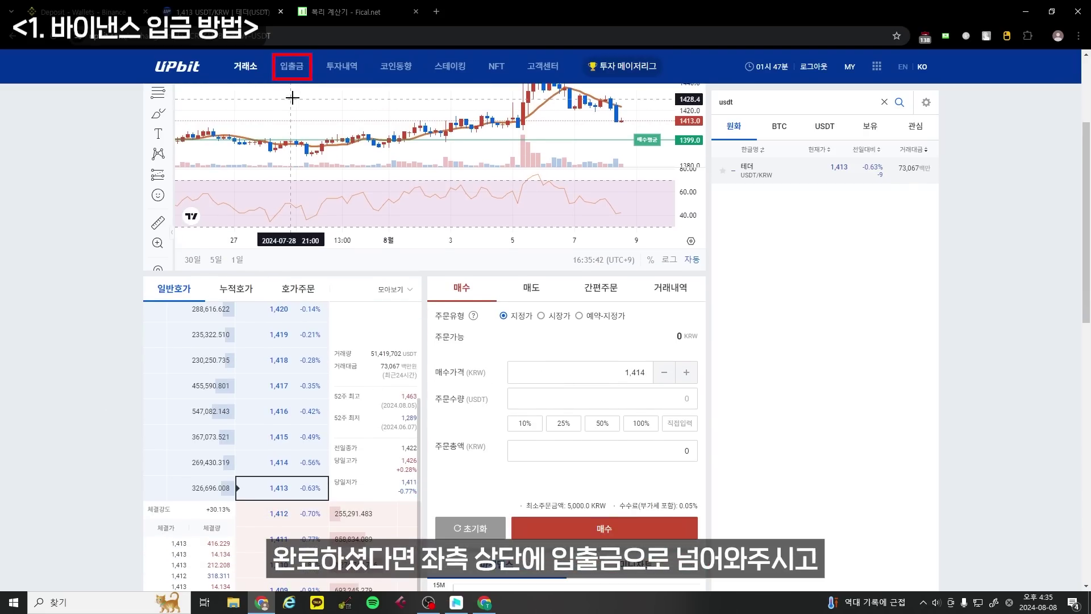
click(289, 71)
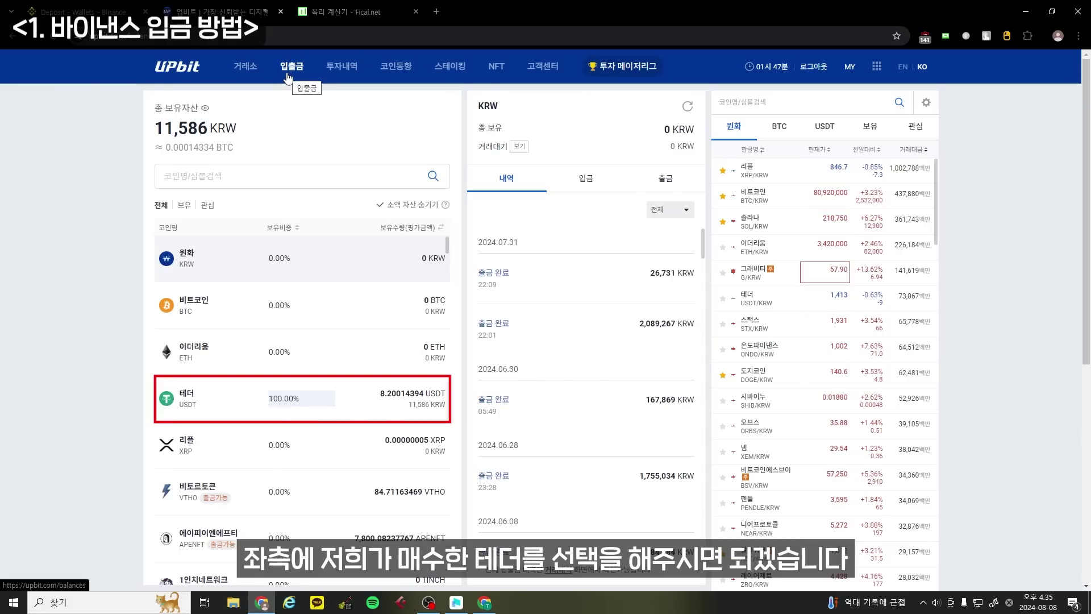
click(301, 398)
- Request a maximum 8.200143 USDT withdrawal on the Tron network and confirm it
click(659, 200)
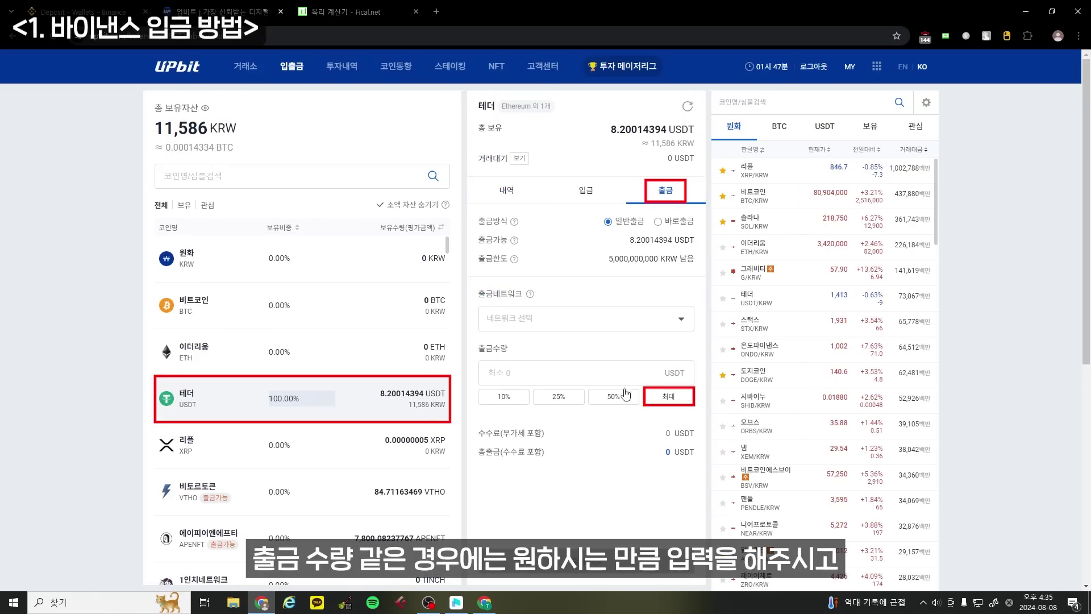
click(663, 396)
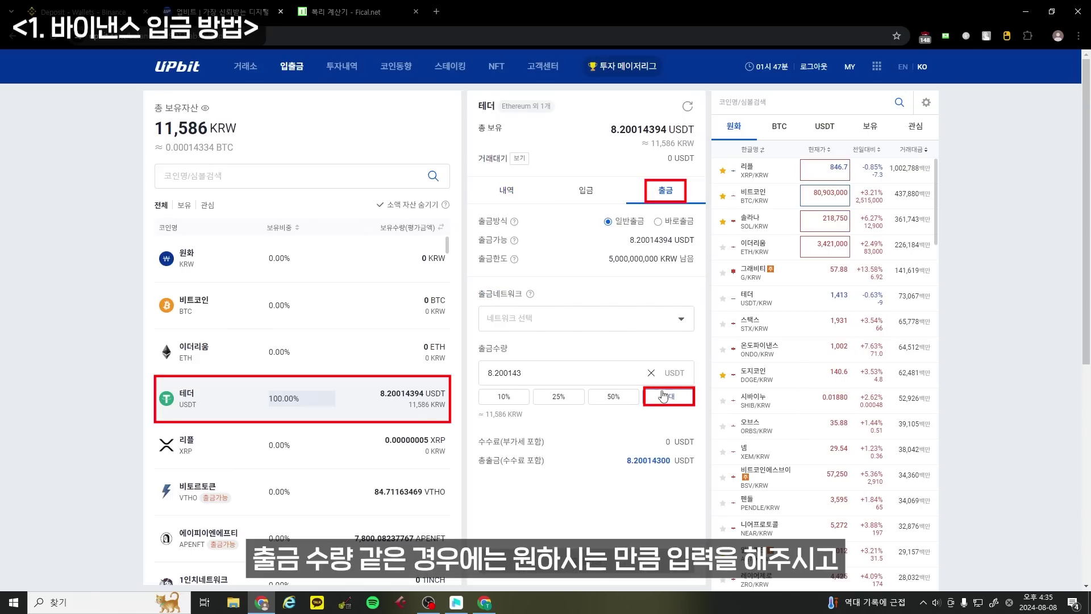
click(534, 380)
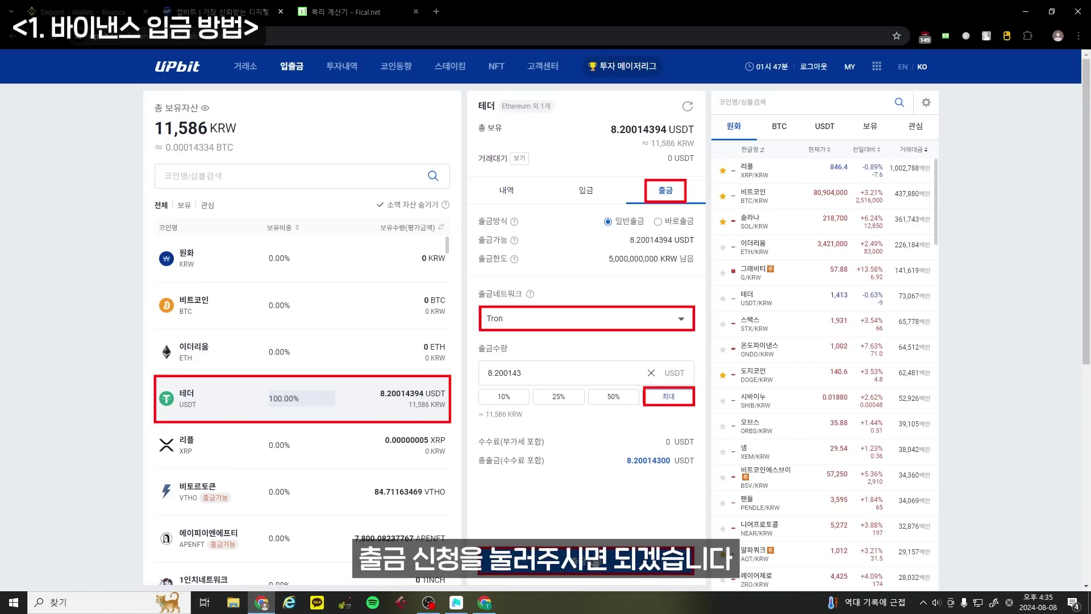
click(585, 561)
click(614, 392)
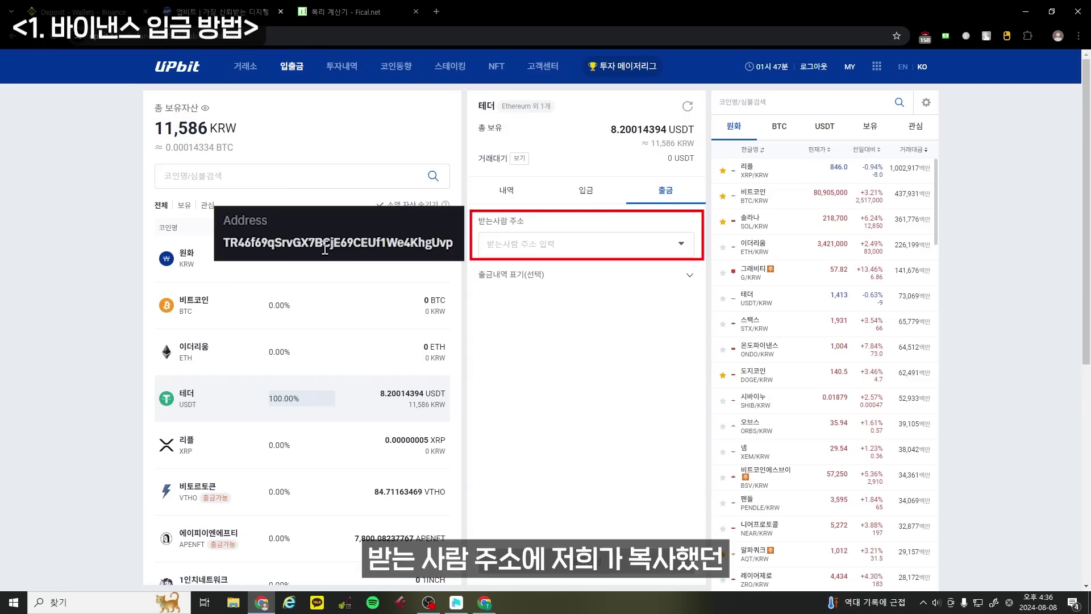
- Paste the Binance deposit address as recipient, submit, and start two-channel authentication
click(488, 249)
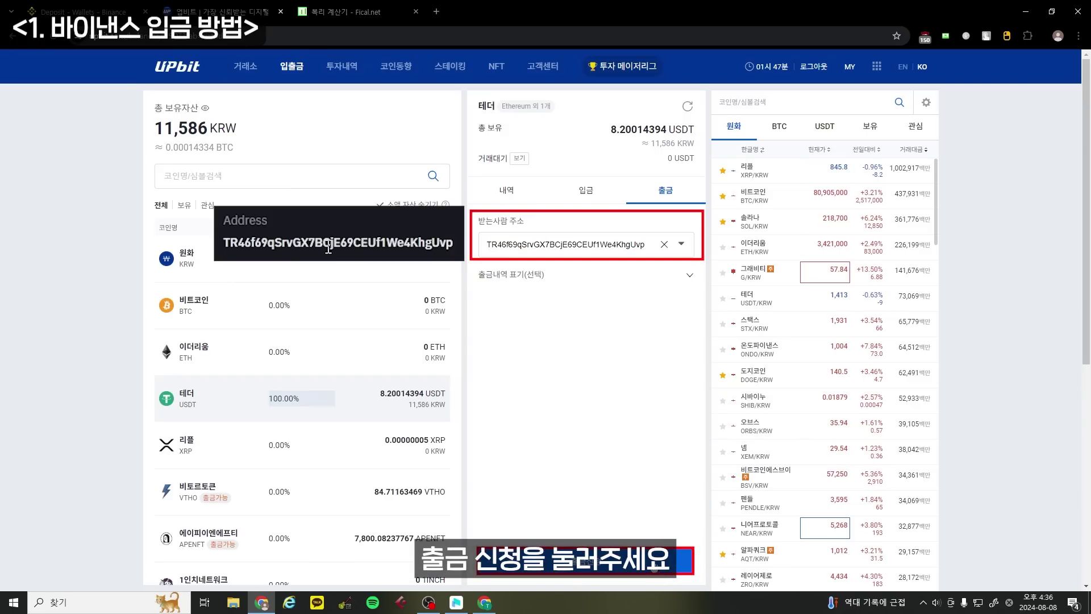
click(586, 561)
click(605, 450)
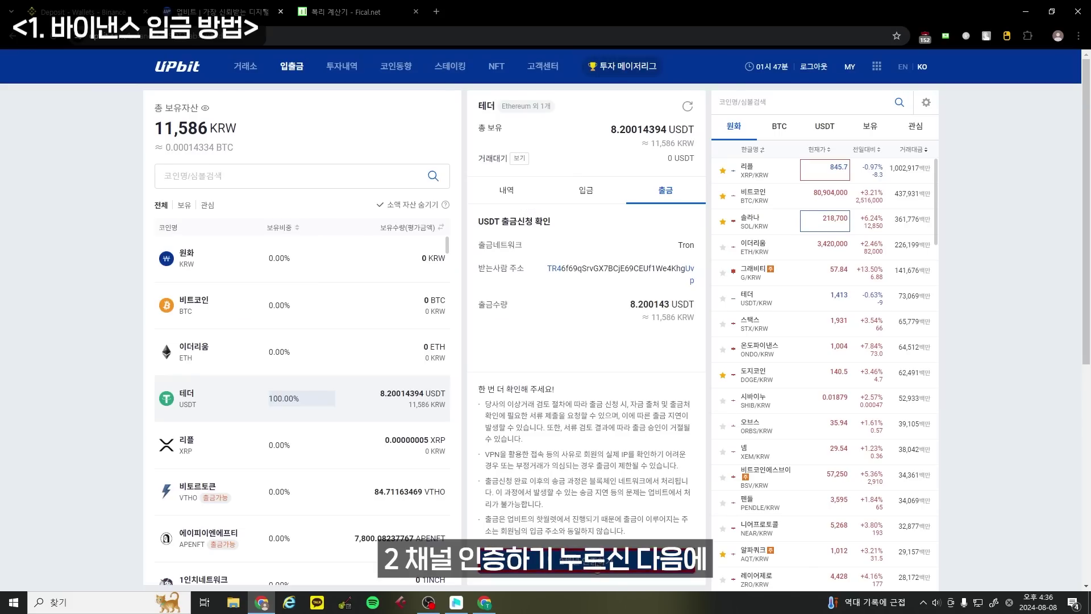
click(592, 564)
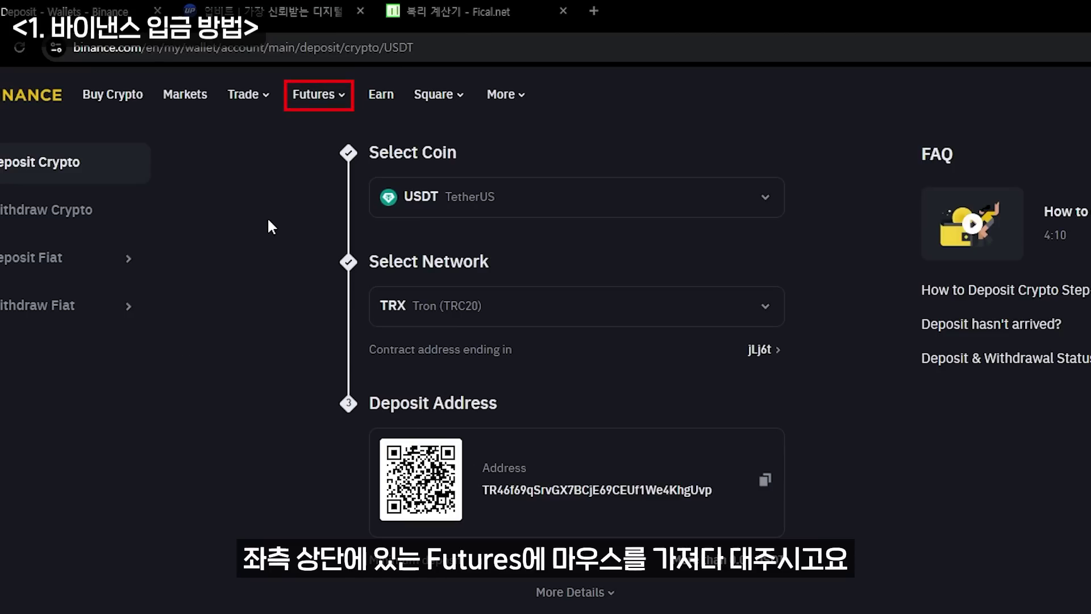
- Open the XRPUSDT USDⓈ-M Futures page and bring up the transfer of funds into futures
mouse_move(315, 96)
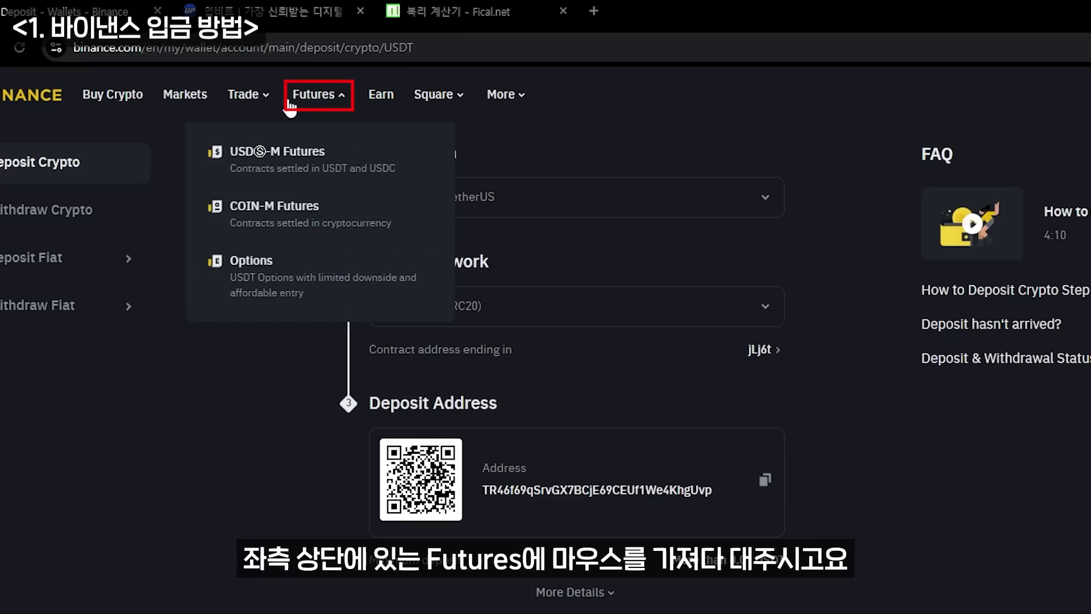
click(288, 161)
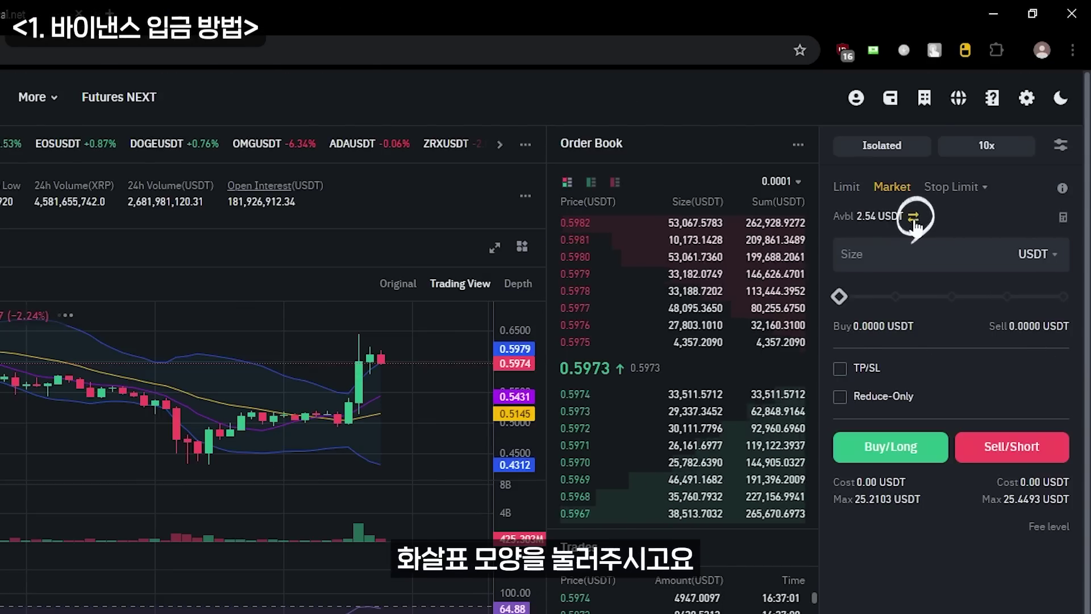
click(972, 146)
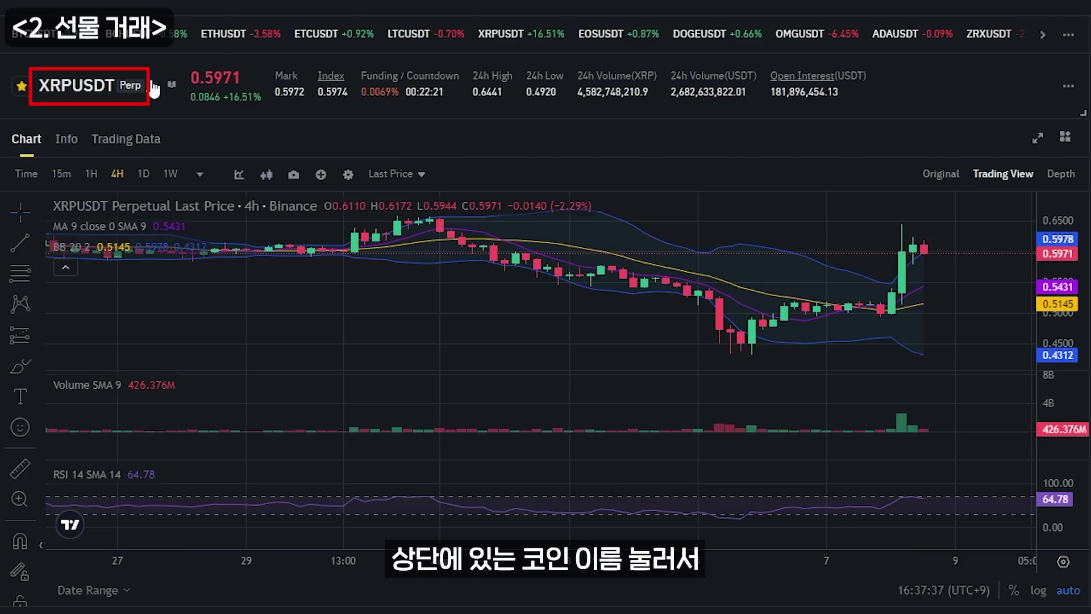
- Look through the symbol list and search the indicators BOLL, MA, Volume and RSI
click(52, 132)
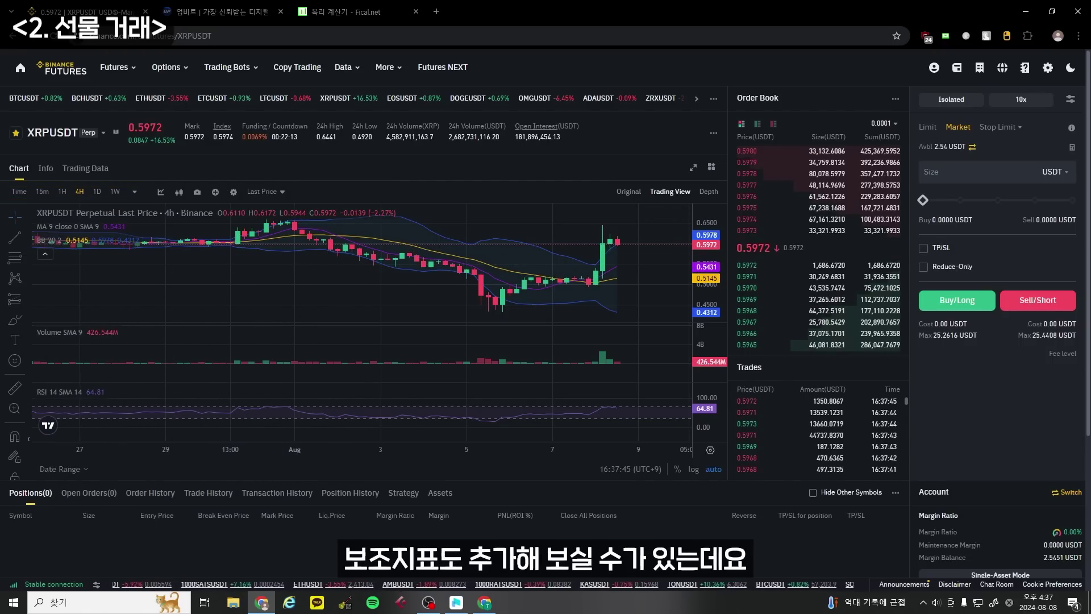
click(161, 192)
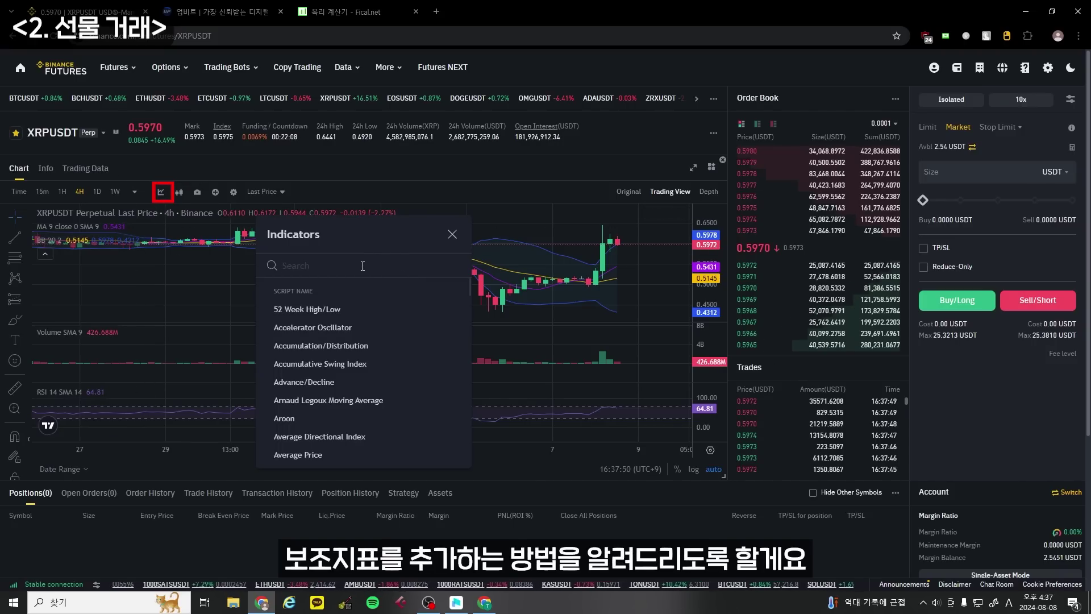
text(b)
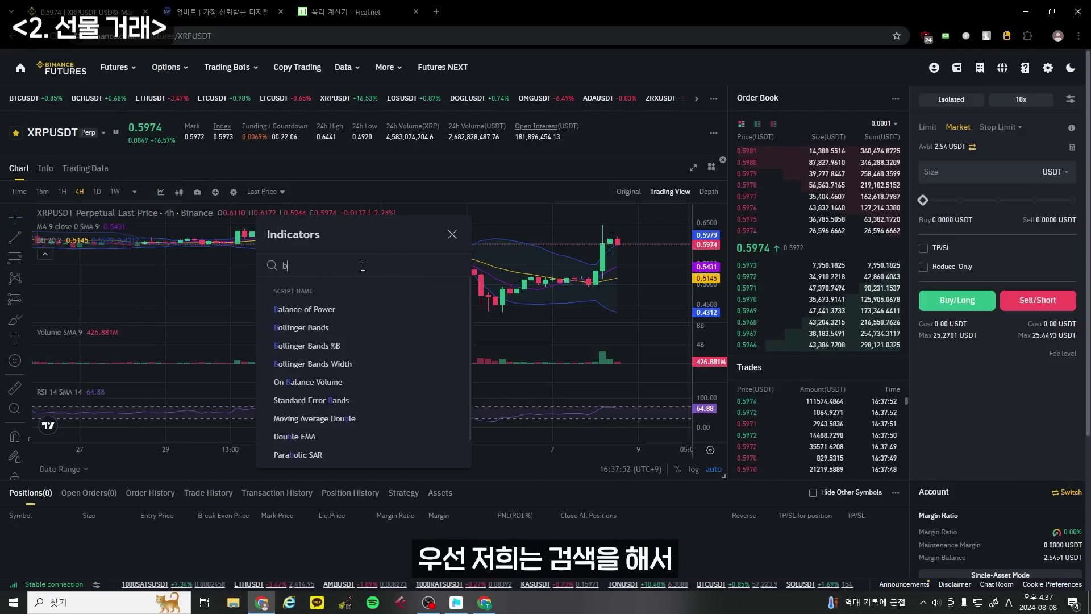
text(oll)
key(ctrl+a)
text(ma)
key(ctrl+a)
text(volu)
key(ctrl+a)
text(rsi)
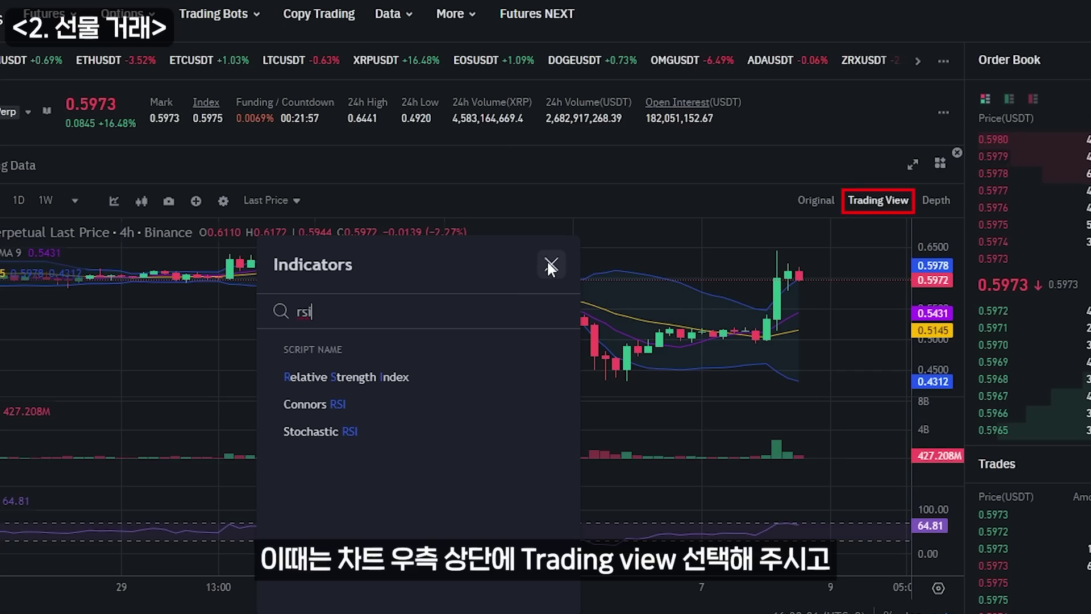
click(452, 234)
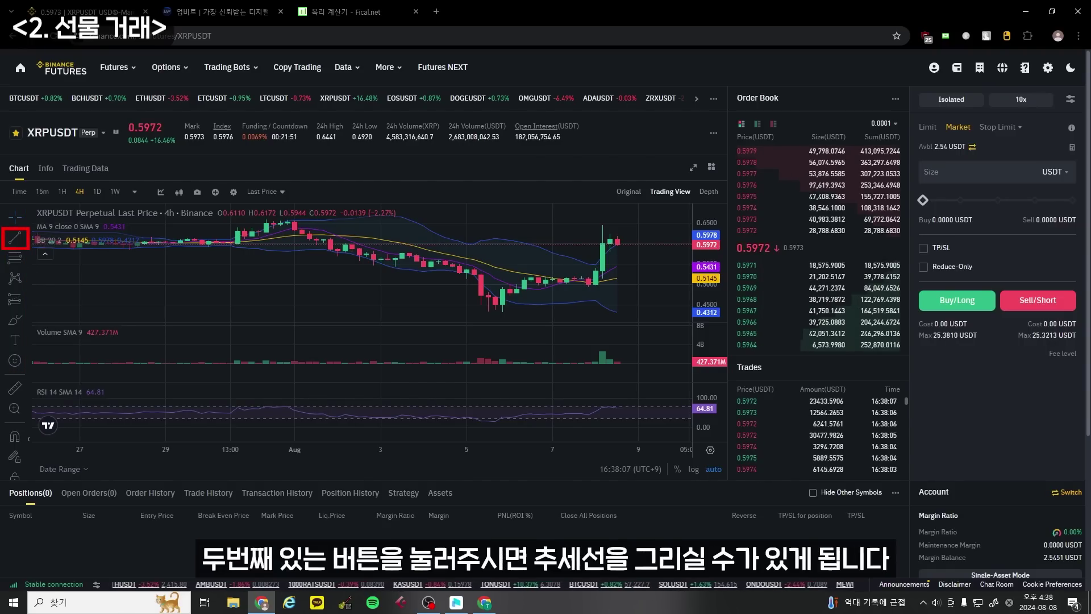
- Draw a trend line on the XRPUSDT chart from a recent low to a higher point
click(15, 238)
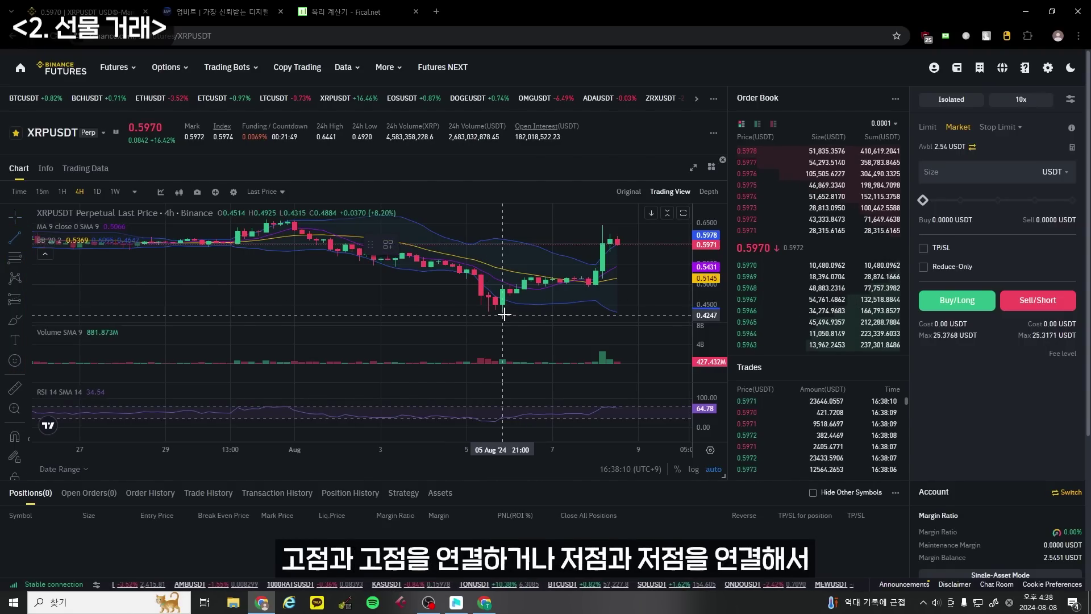
click(499, 315)
click(628, 275)
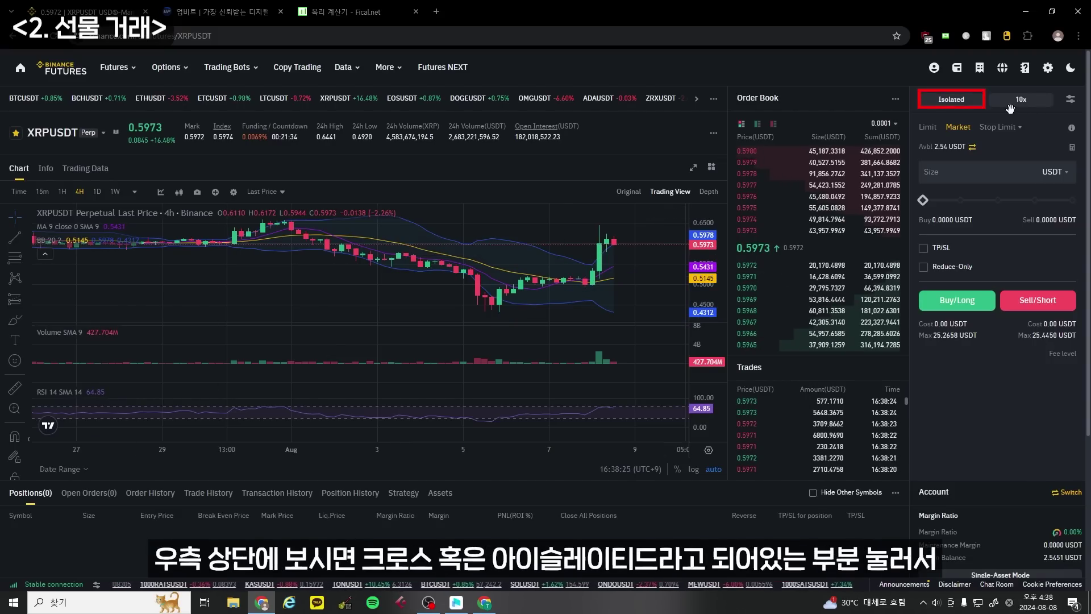
click(967, 102)
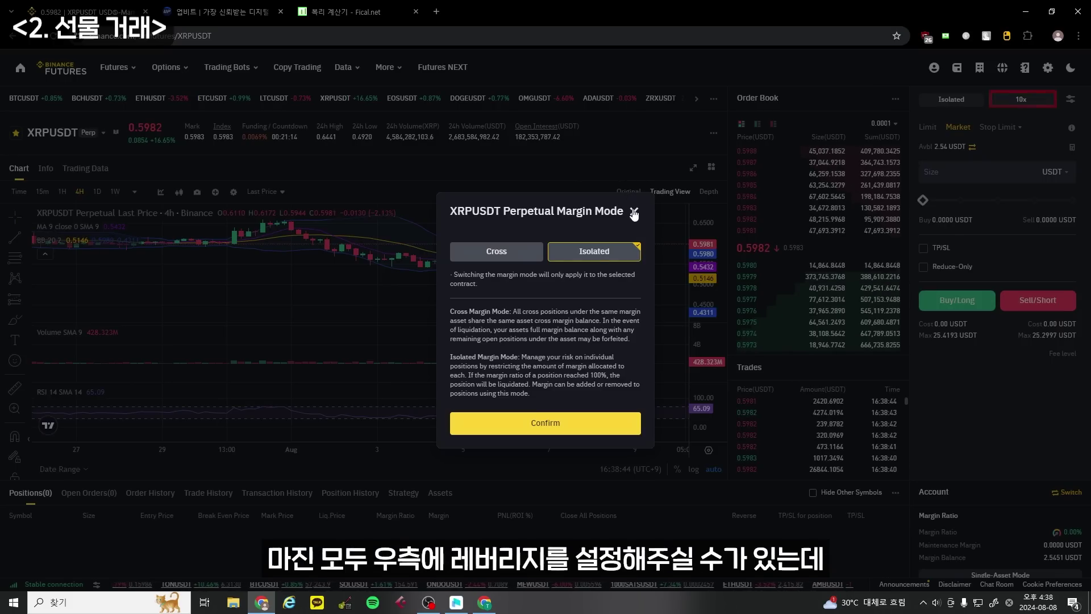
key(Escape)
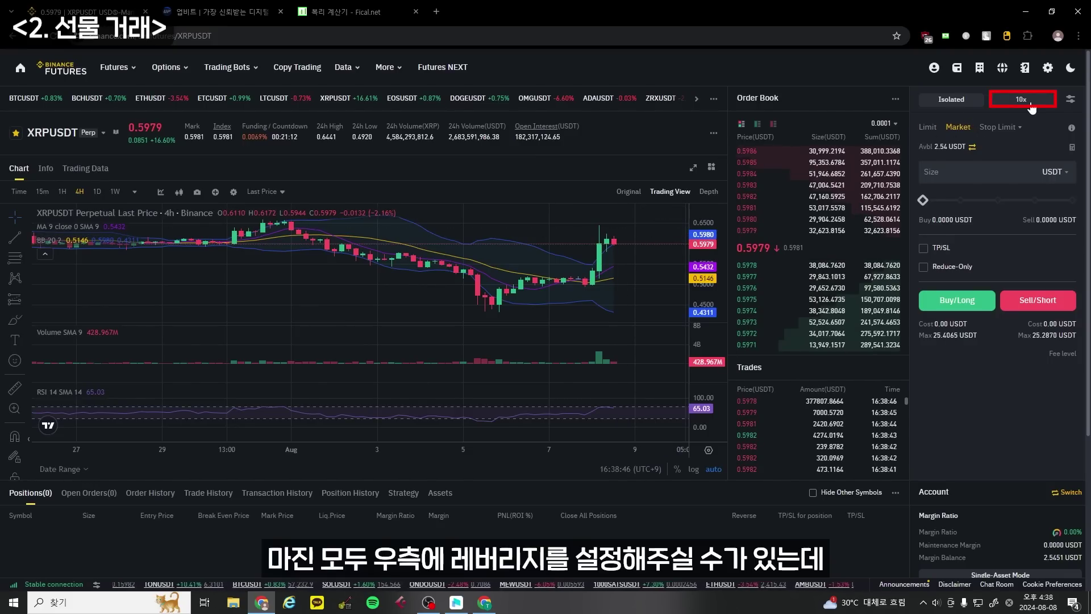
click(1021, 99)
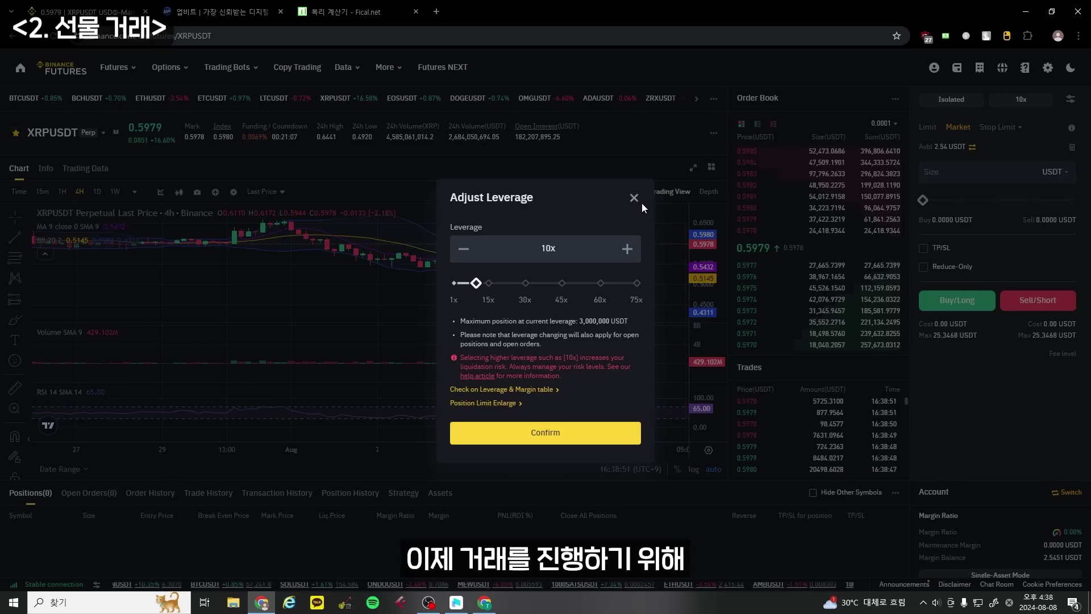
click(678, 102)
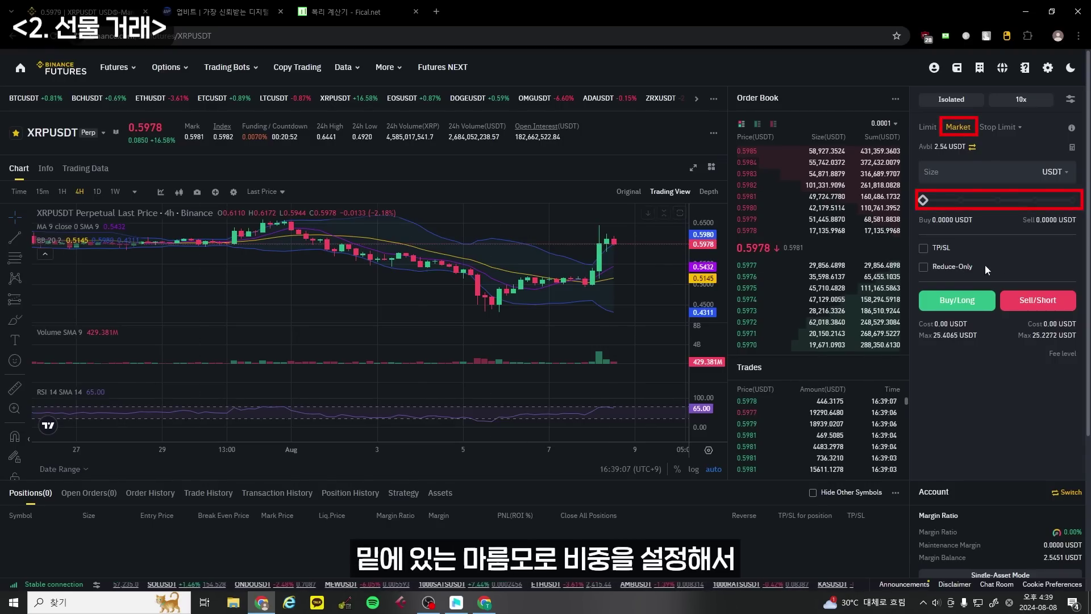
- Open a 96%-margin market short on XRPUSDT, then close it at market price
click(1067, 200)
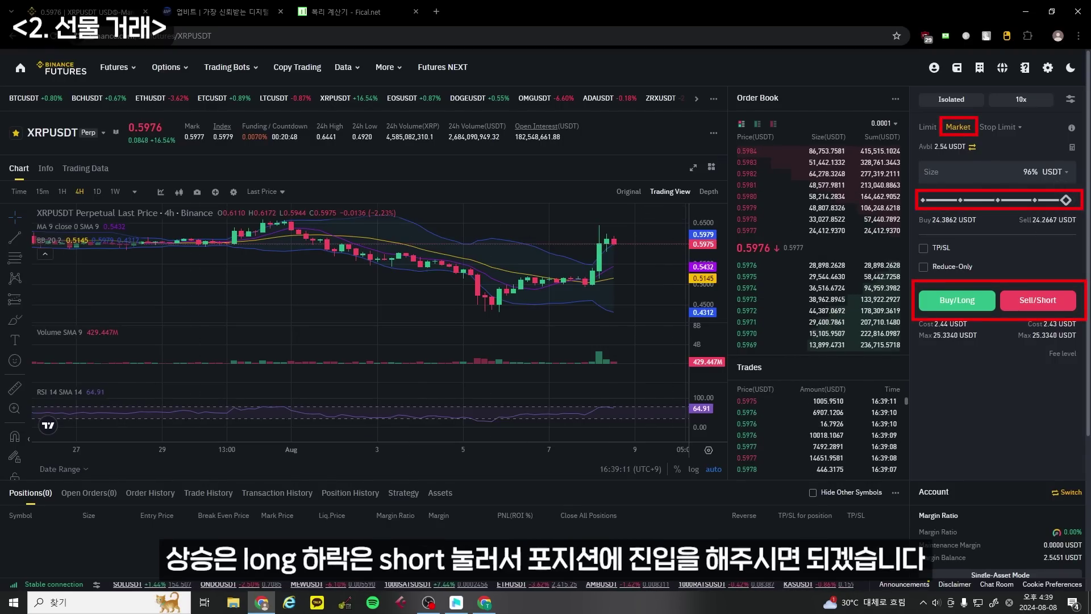
click(1037, 300)
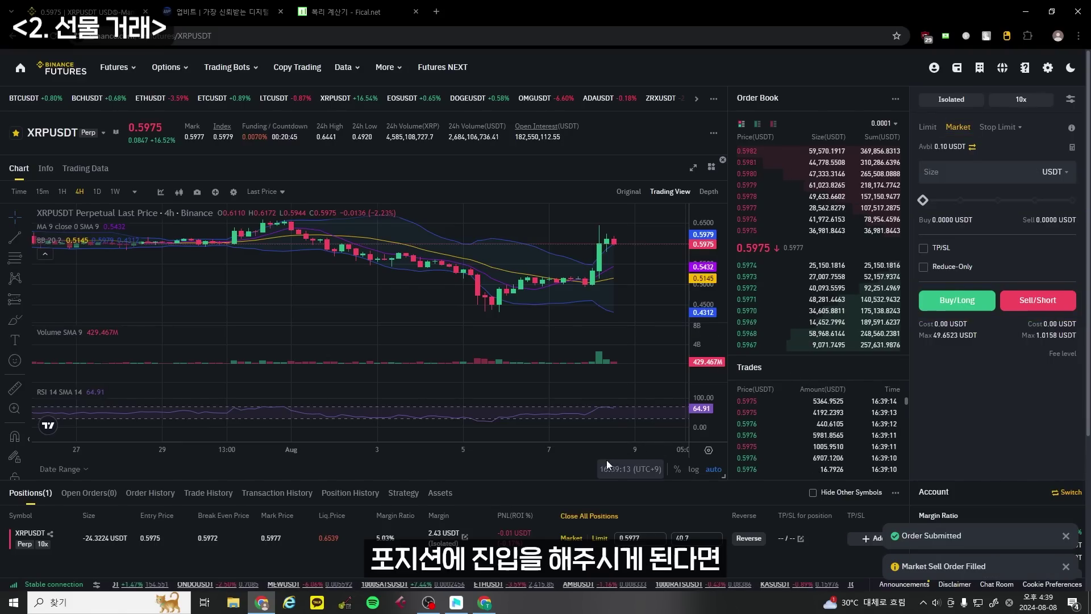
scroll(606, 461, down, 2)
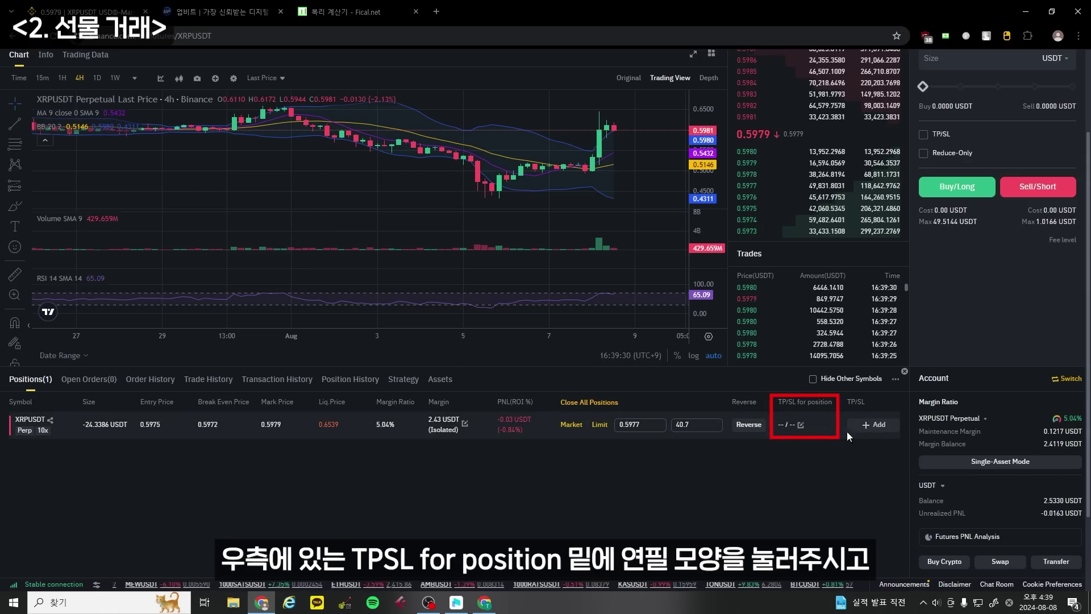
click(801, 425)
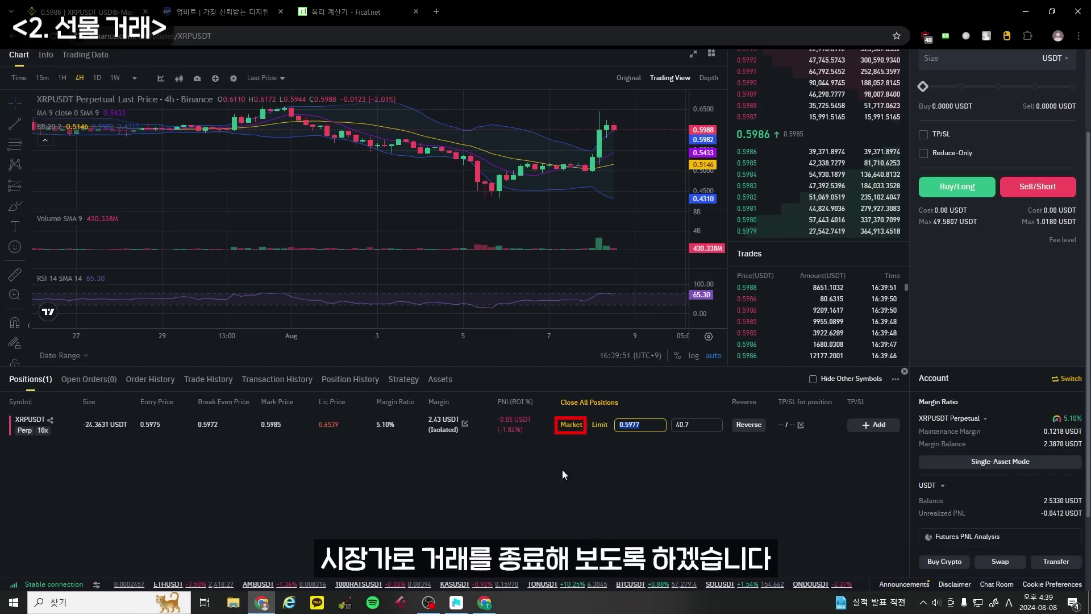
click(571, 425)
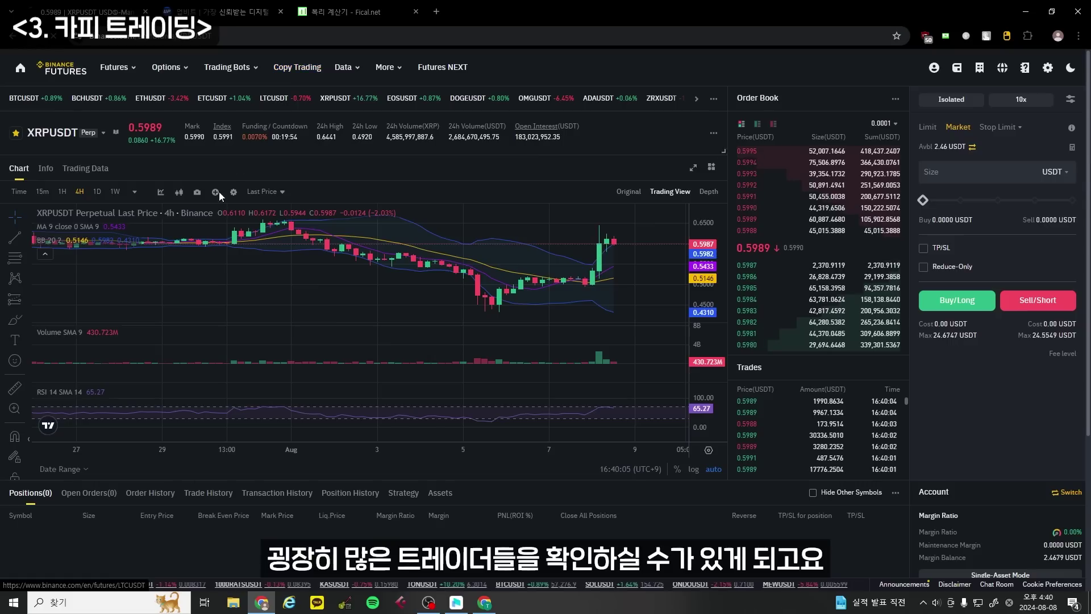
- Browse Copy Trading and open a lead trader's profile
click(327, 104)
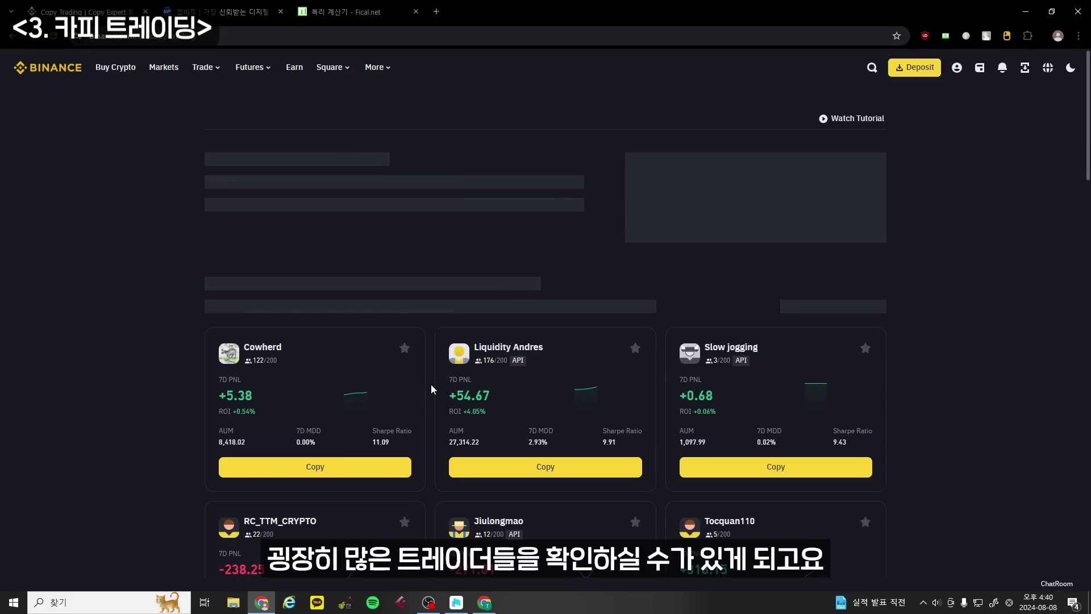
scroll(513, 397, down, 3)
scroll(407, 381, down, 2)
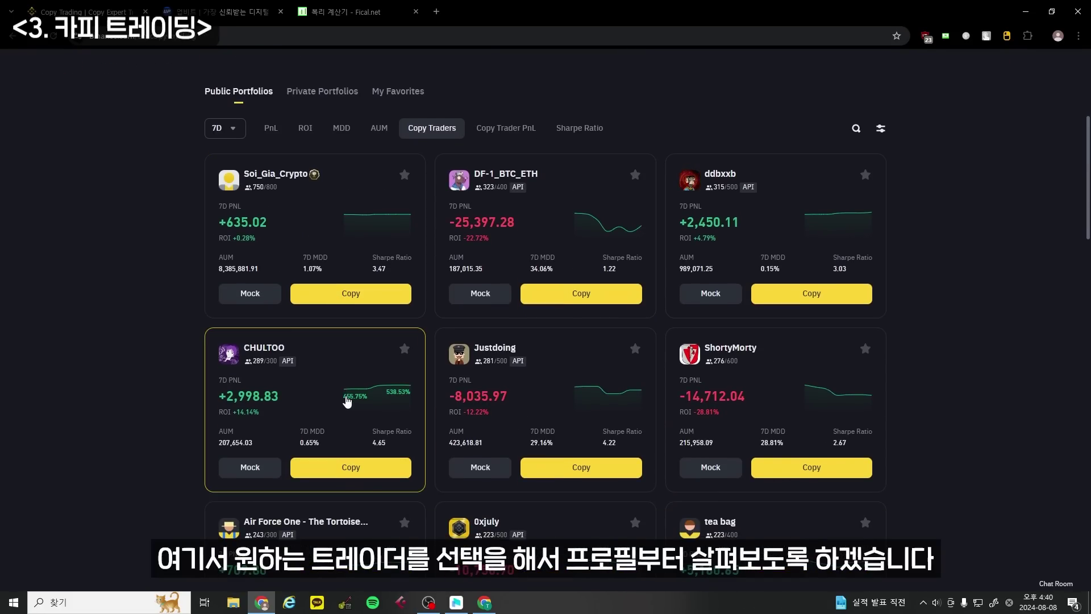
click(349, 404)
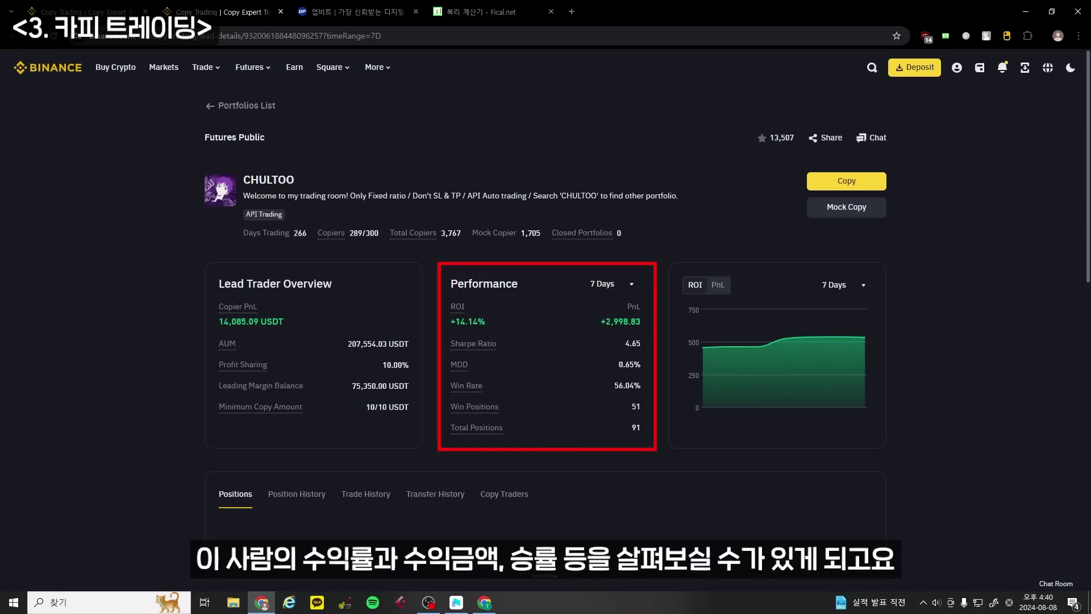
scroll(298, 340, down, 3)
- Review the trader's position history and bring up the Mock Copy portfolio
click(298, 321)
scroll(595, 414, down, 3)
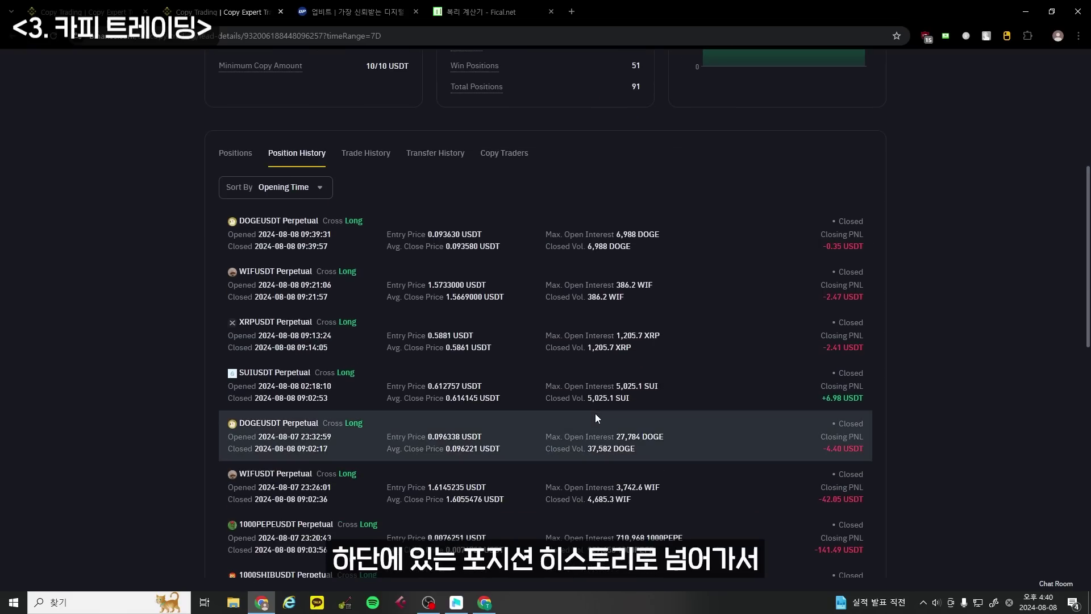
scroll(578, 401, down, 7)
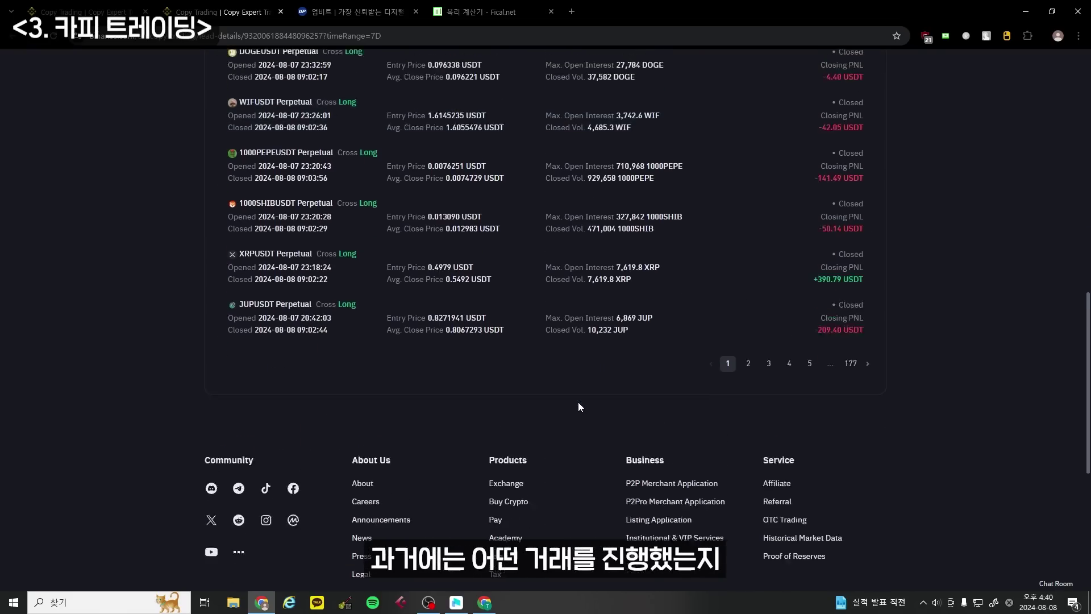
scroll(578, 401, up, 10)
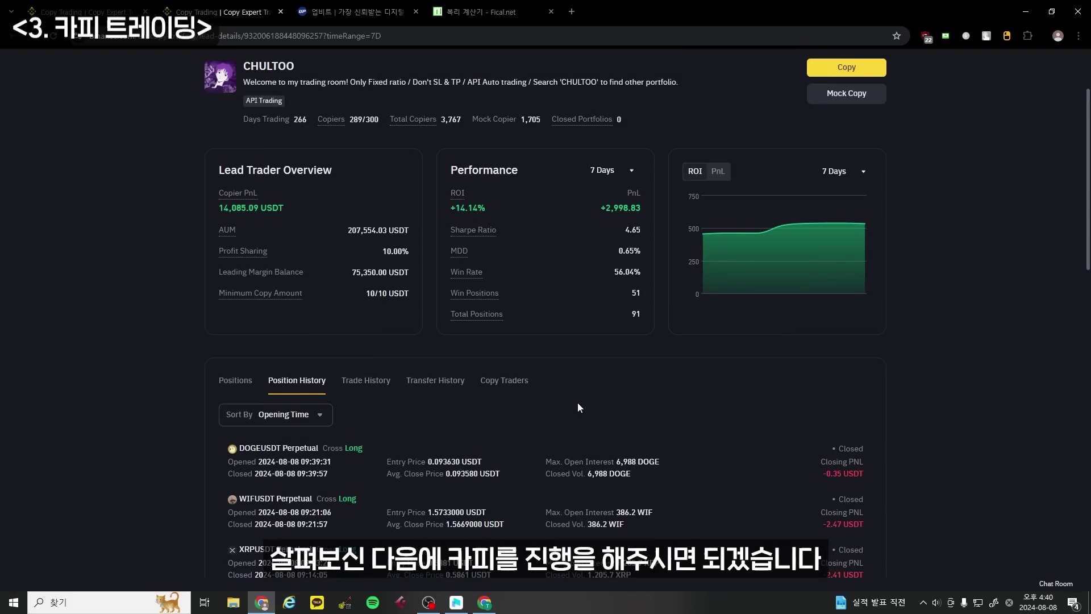
scroll(577, 403, up, 2)
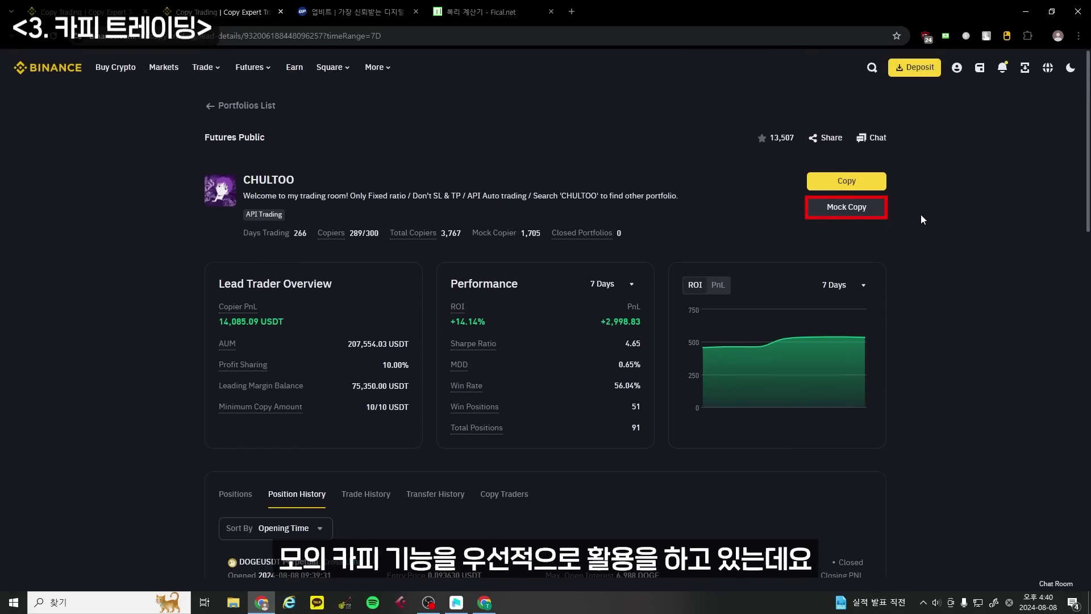
click(848, 208)
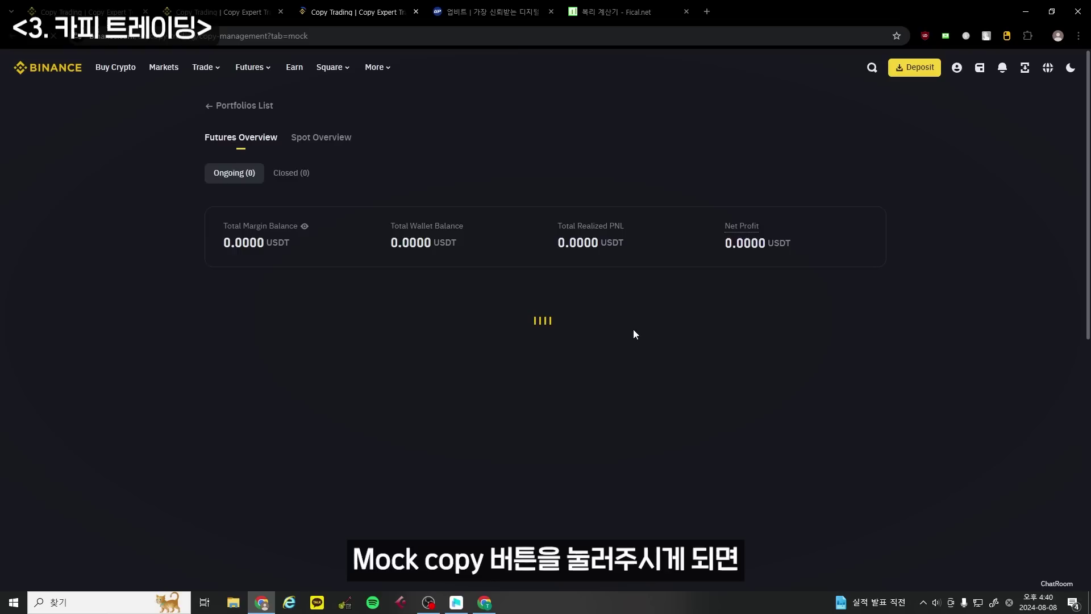
scroll(564, 339, down, 1)
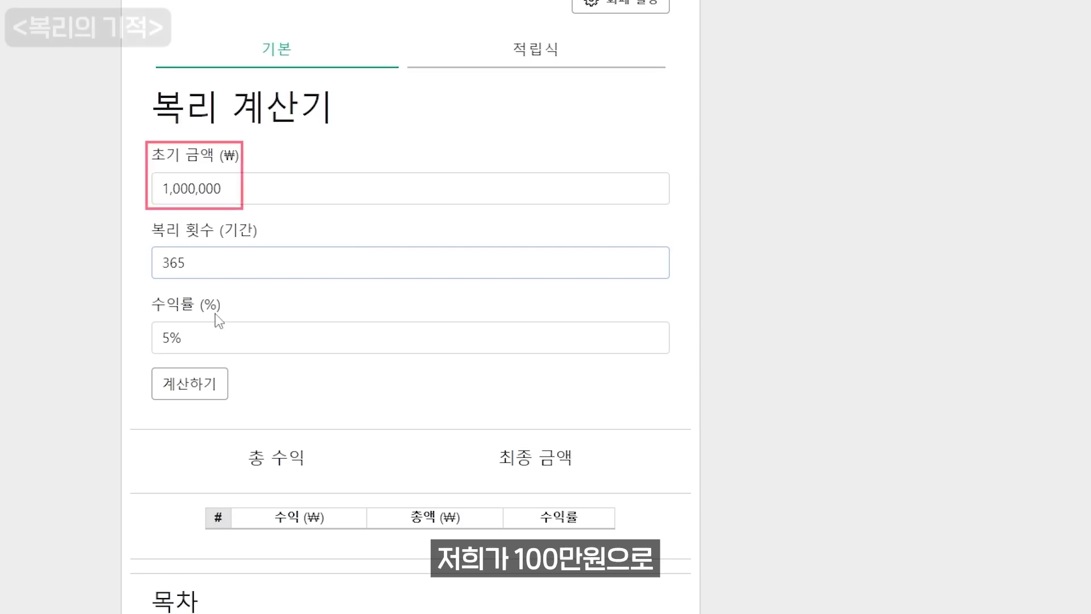
- Change the return rate from 5 to 2% and compute the final ₩1,377,408,292
click(171, 337)
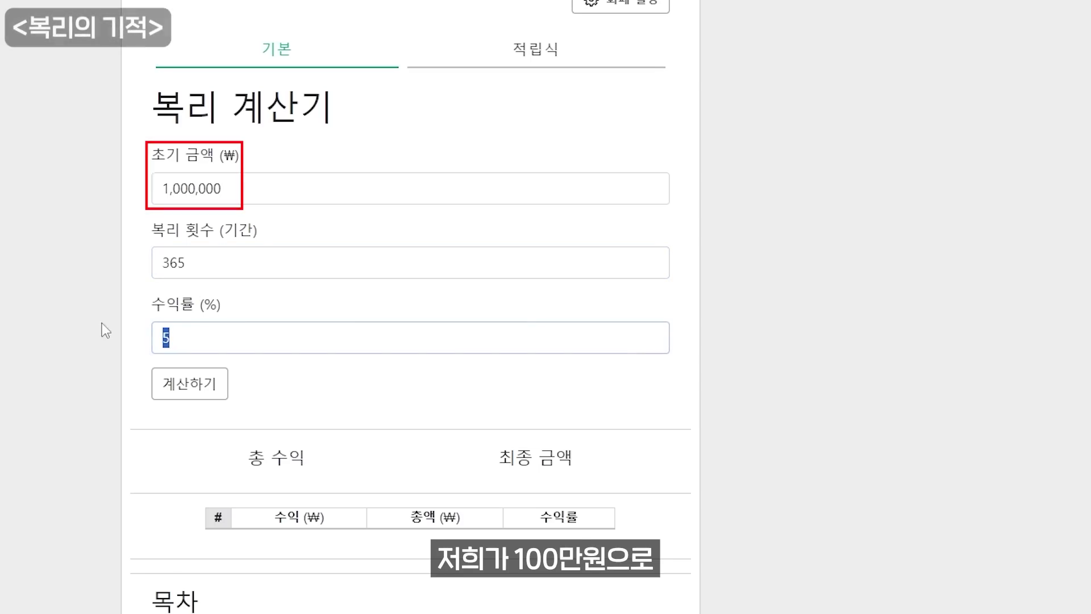
text(2)
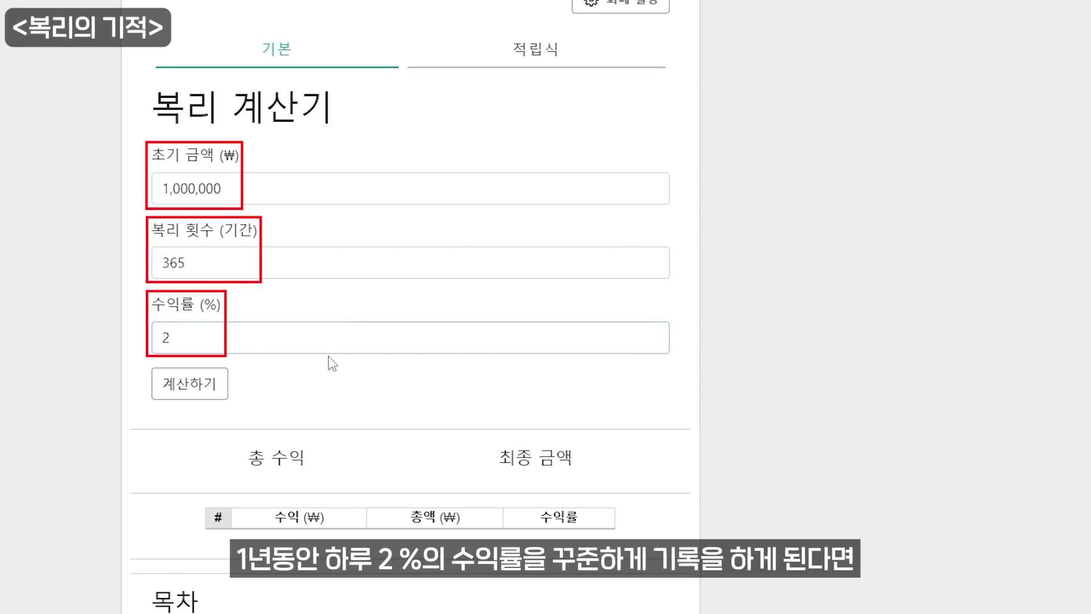
click(191, 384)
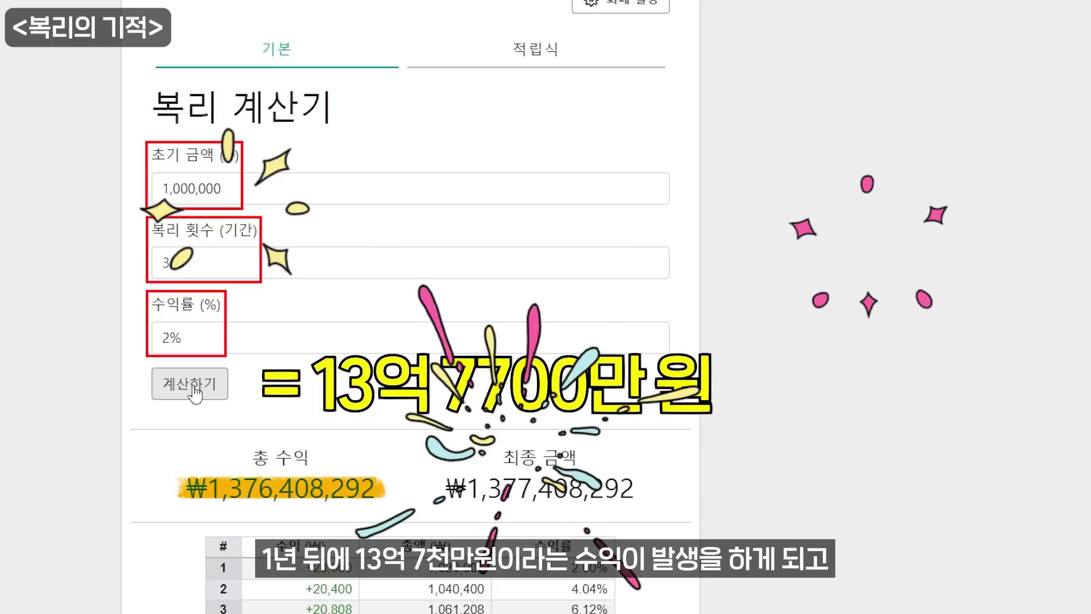